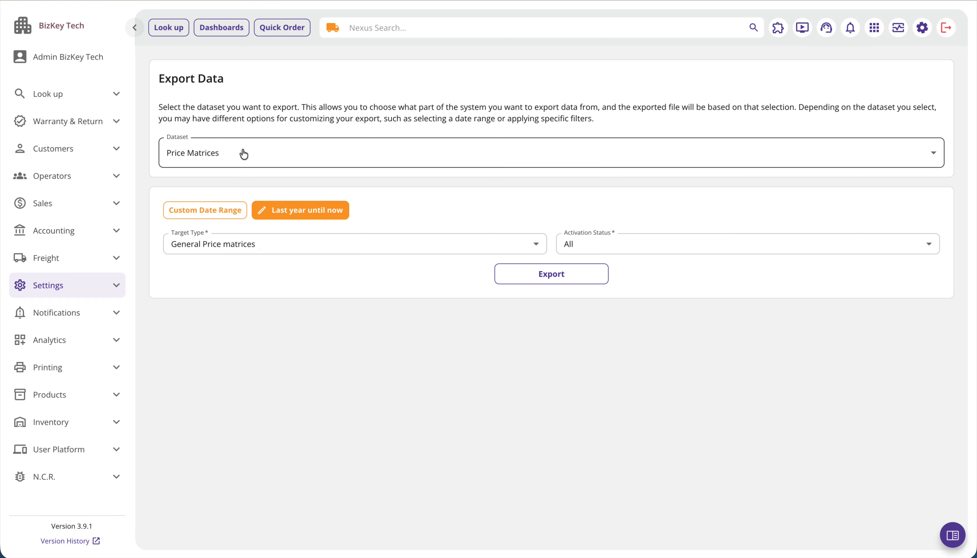
- Choose Price Matrices as the dataset to export
left_click(115, 281)
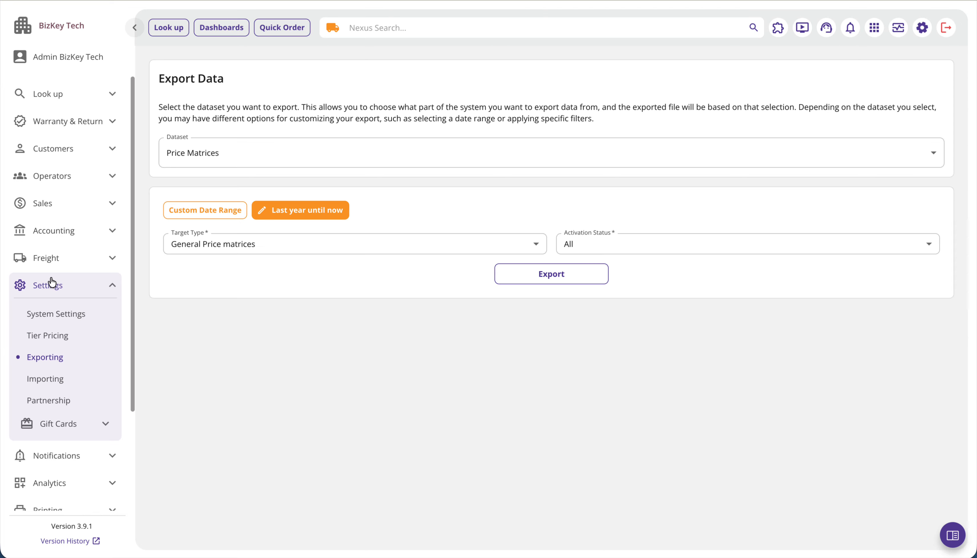
left_click(78, 289)
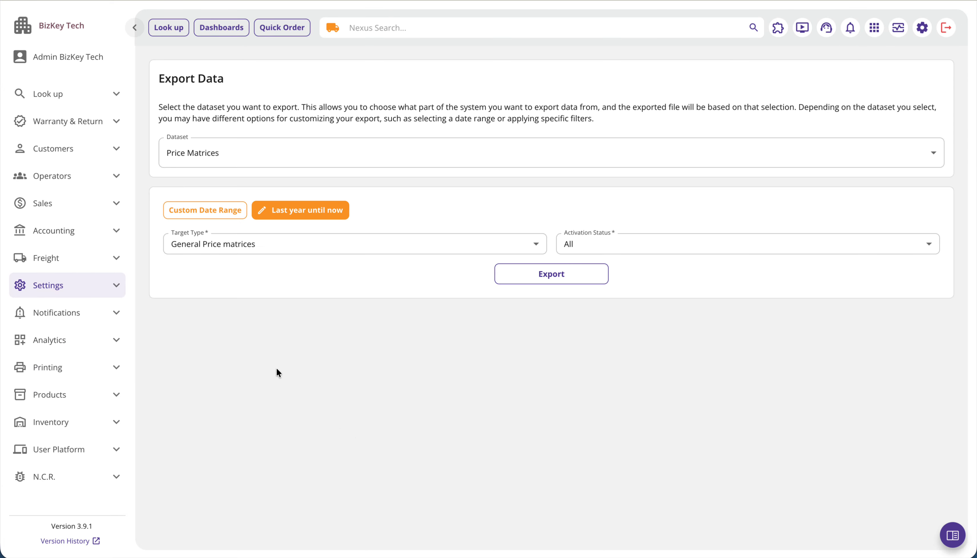
left_click(230, 161)
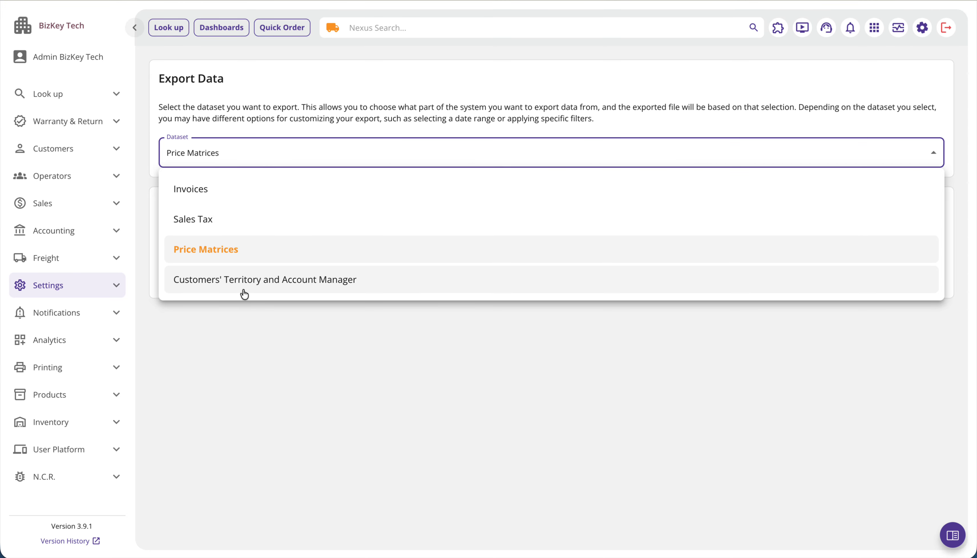
left_click(212, 256)
left_click(247, 344)
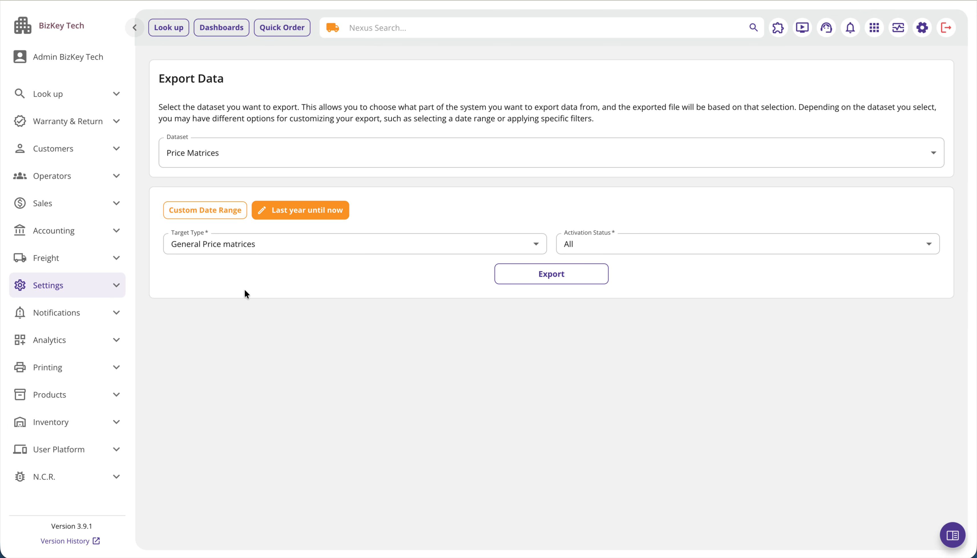
- Set the export's date range to the current month
left_click(198, 217)
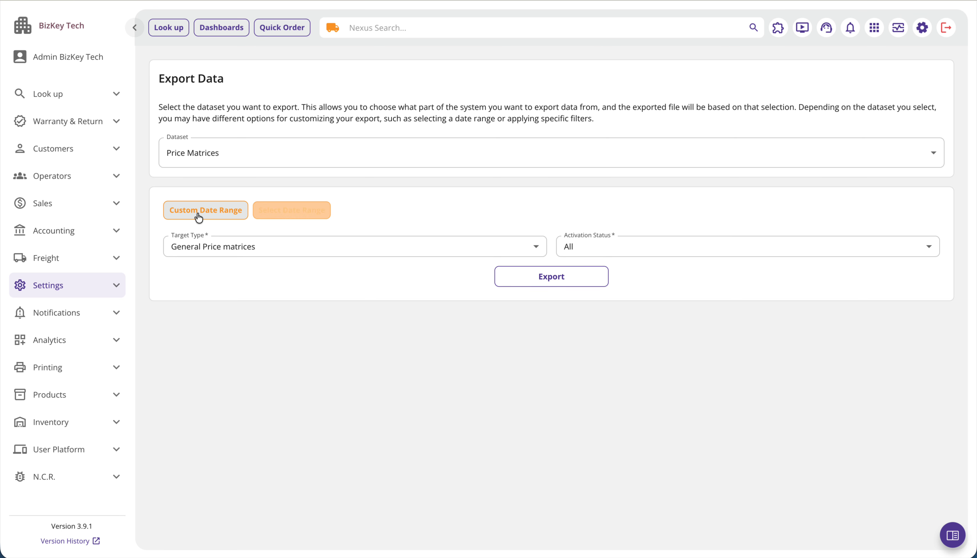
left_click(308, 218)
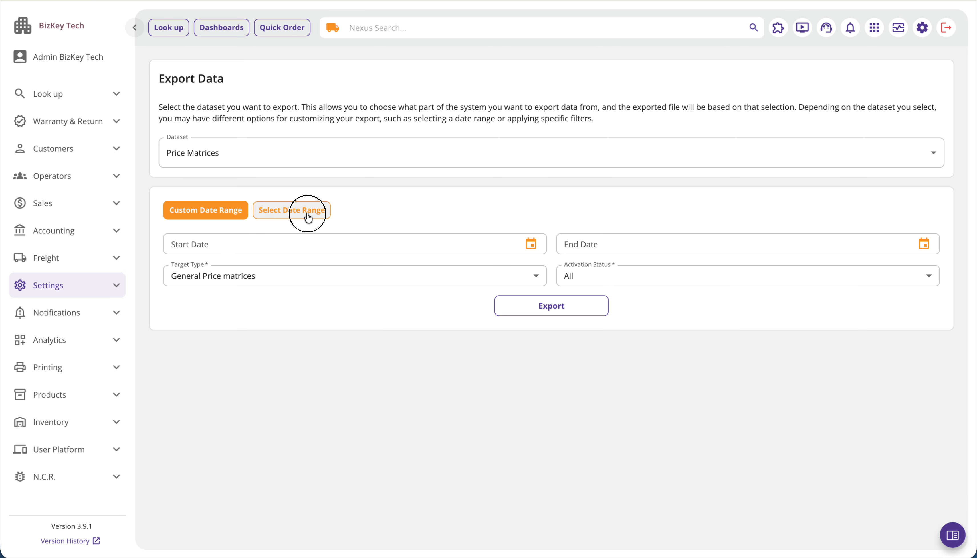
left_click(291, 313)
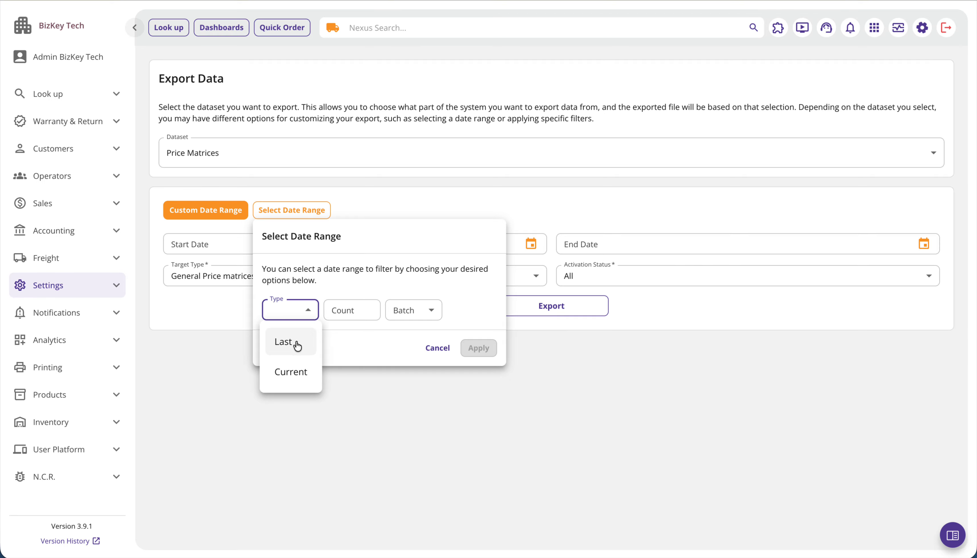
left_click(297, 373)
left_click(347, 308)
left_click(351, 381)
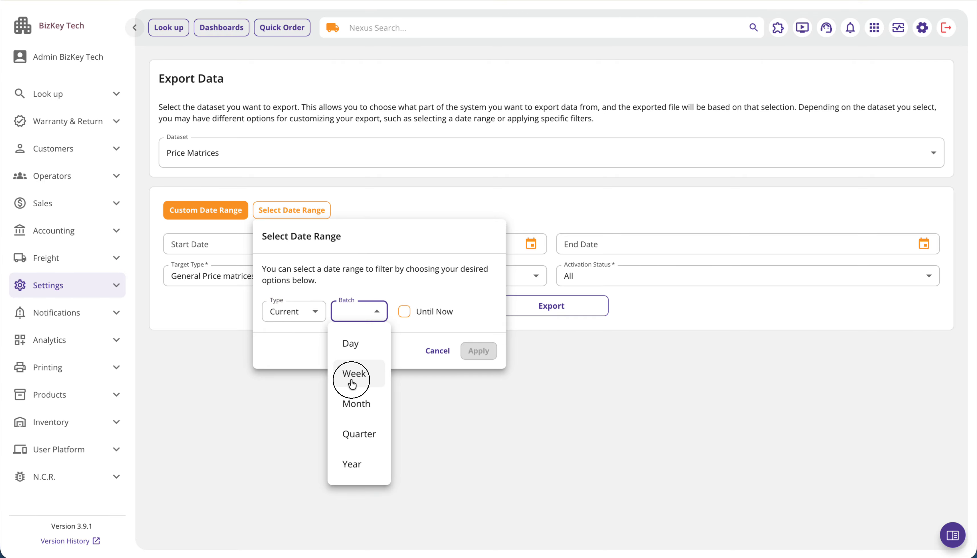
left_click(352, 312)
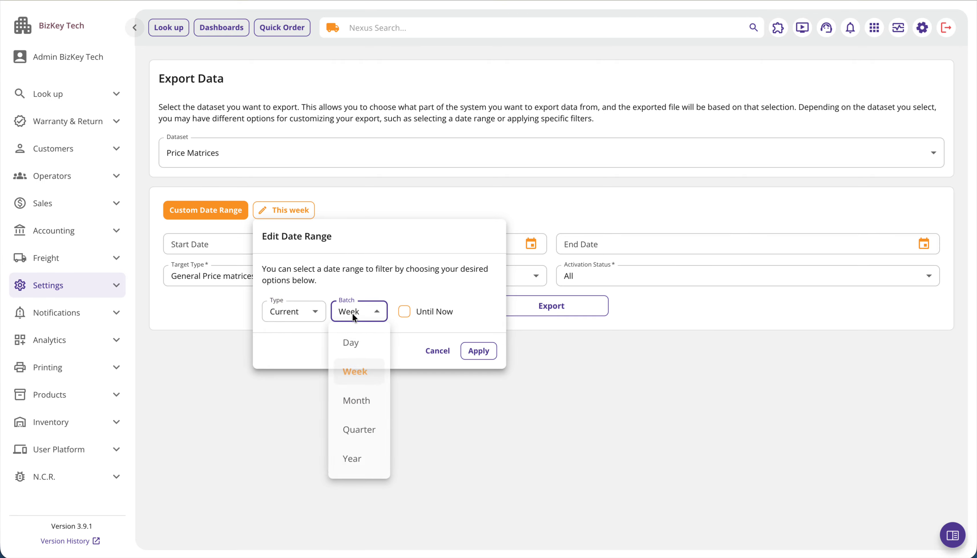
left_click(357, 400)
left_click(476, 350)
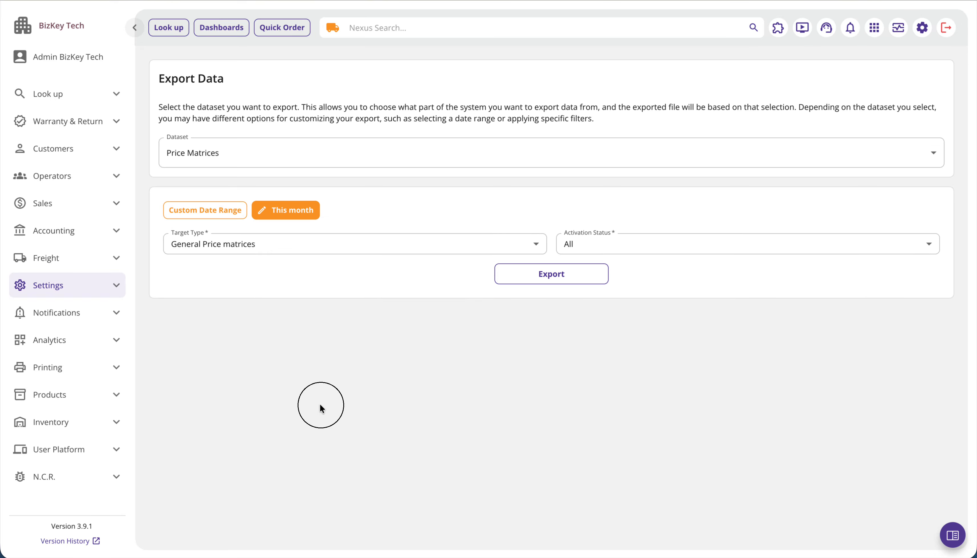
- Check the target type and activation status choices, keep General Price matrices and All, and export the data
left_click(271, 244)
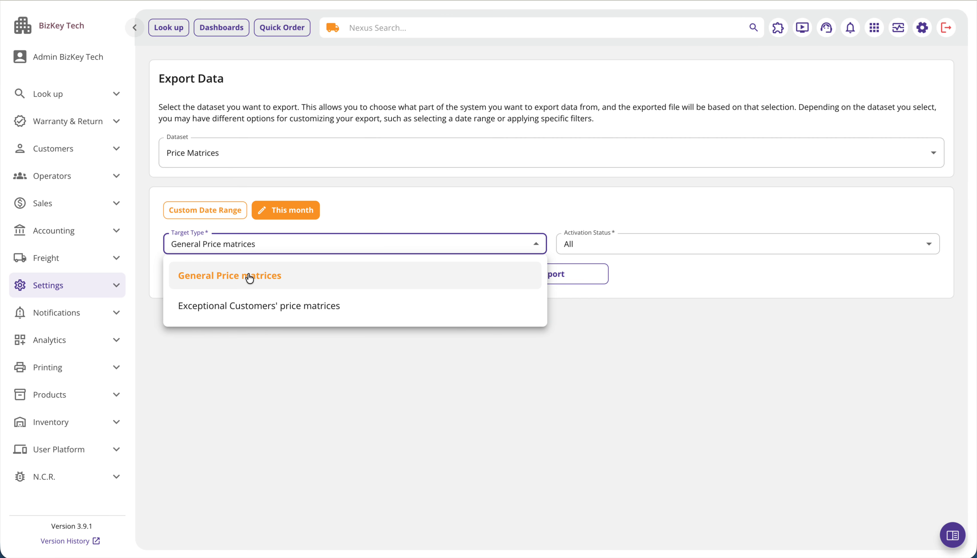
left_click(437, 436)
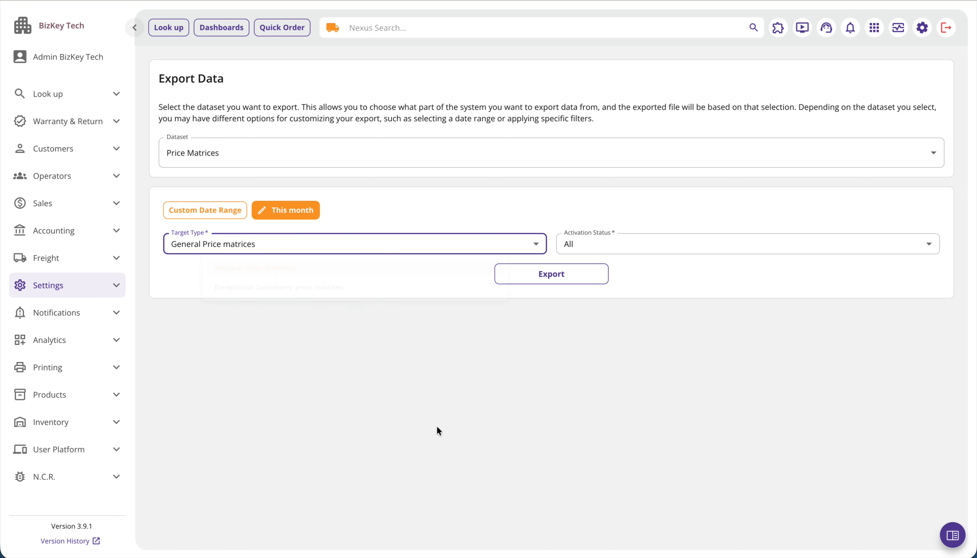
left_click(624, 250)
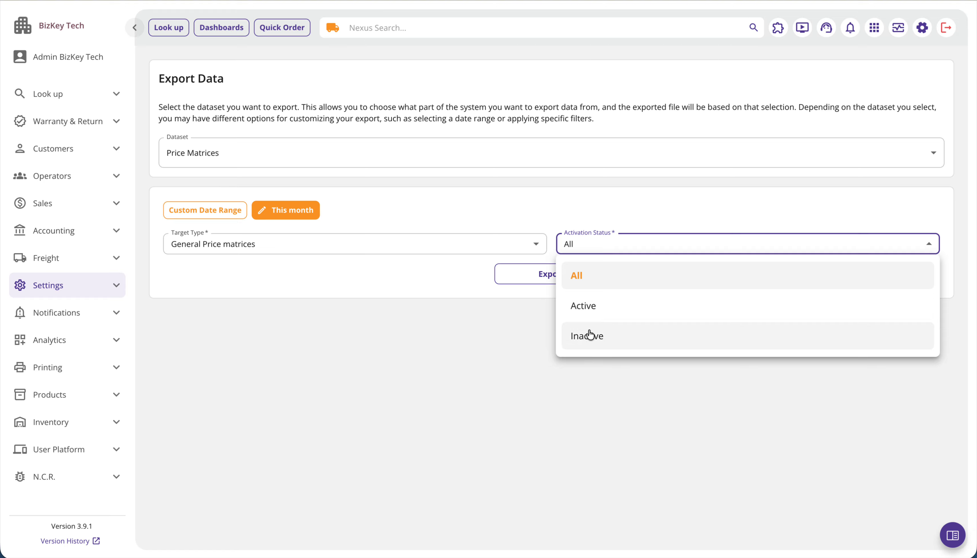
left_click(527, 365)
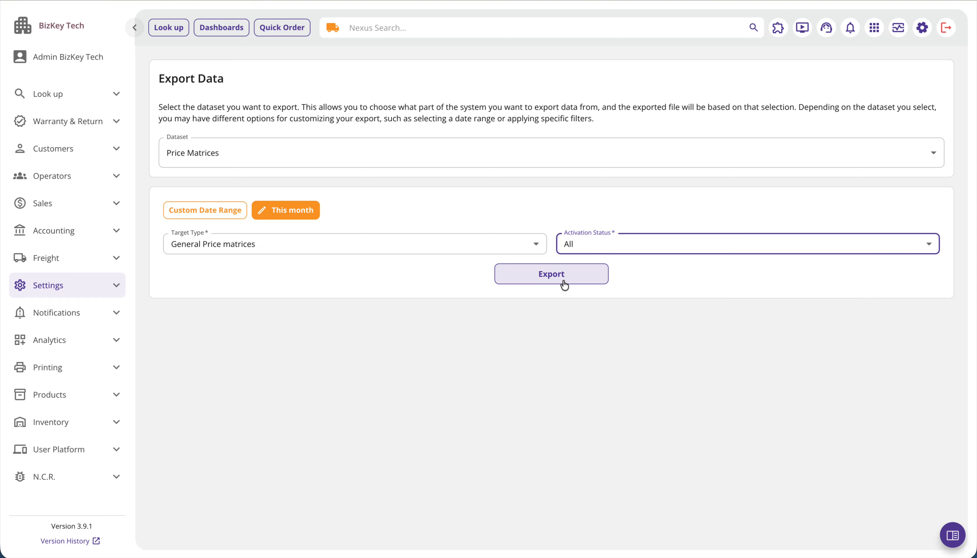
left_click(581, 281)
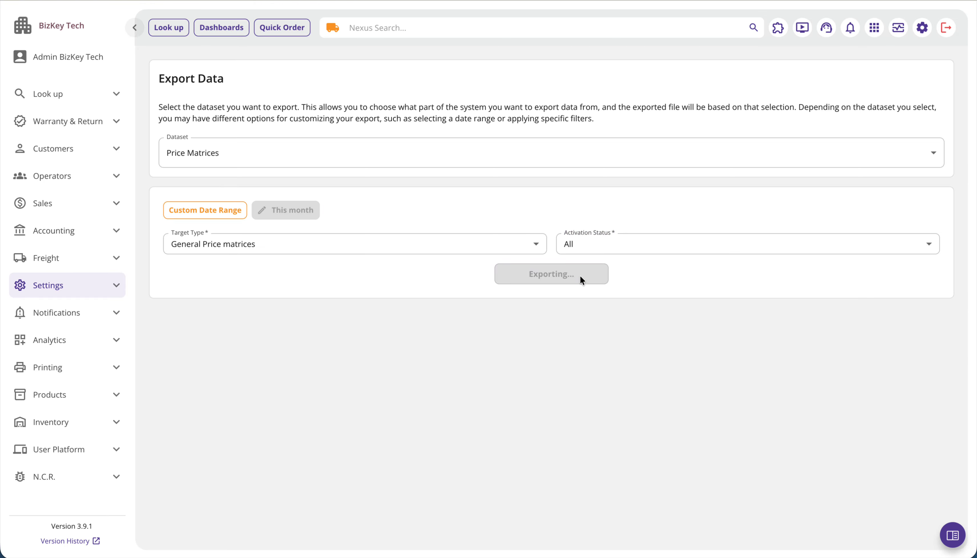
left_click(695, 387)
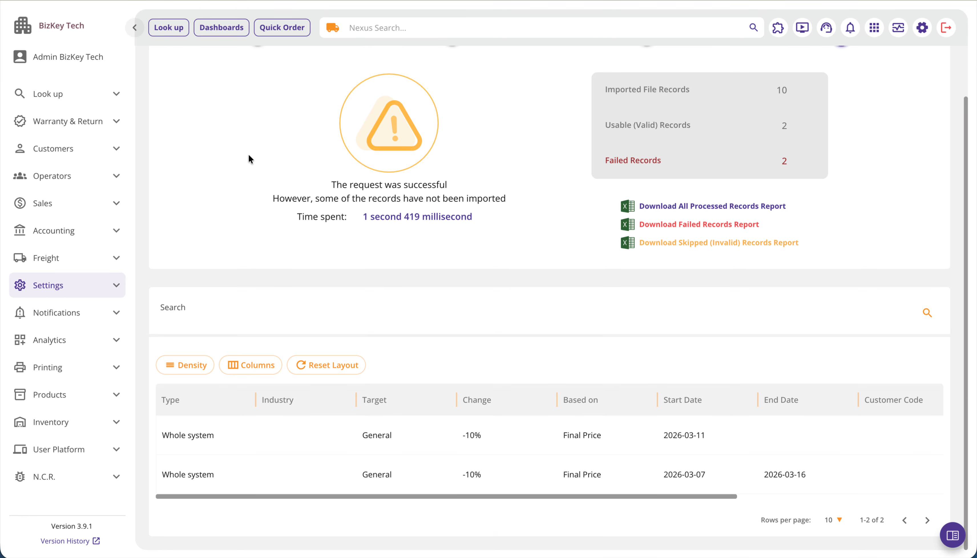
- Start a new data import and choose Price Matrices as its dataset
scroll(203, 156, "up", 3)
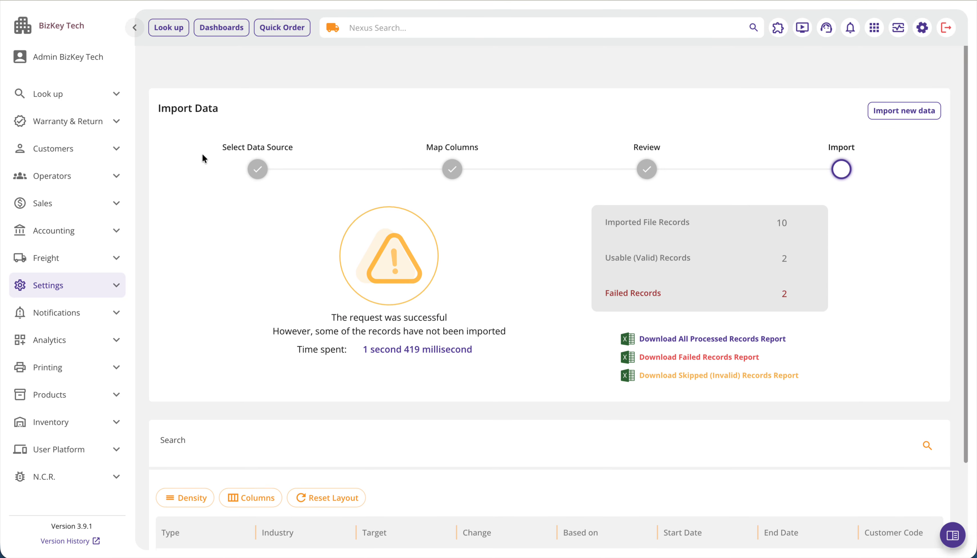
left_click(905, 81)
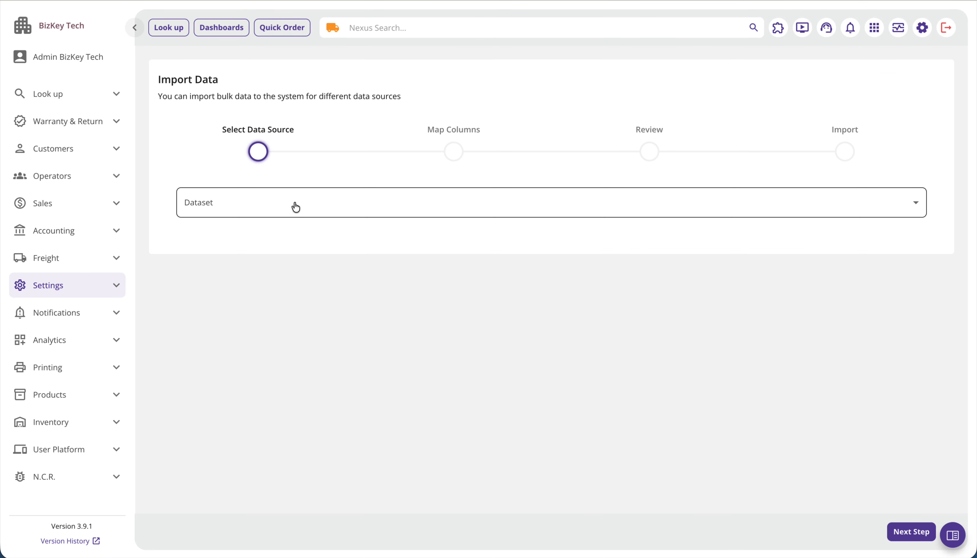
left_click(83, 290)
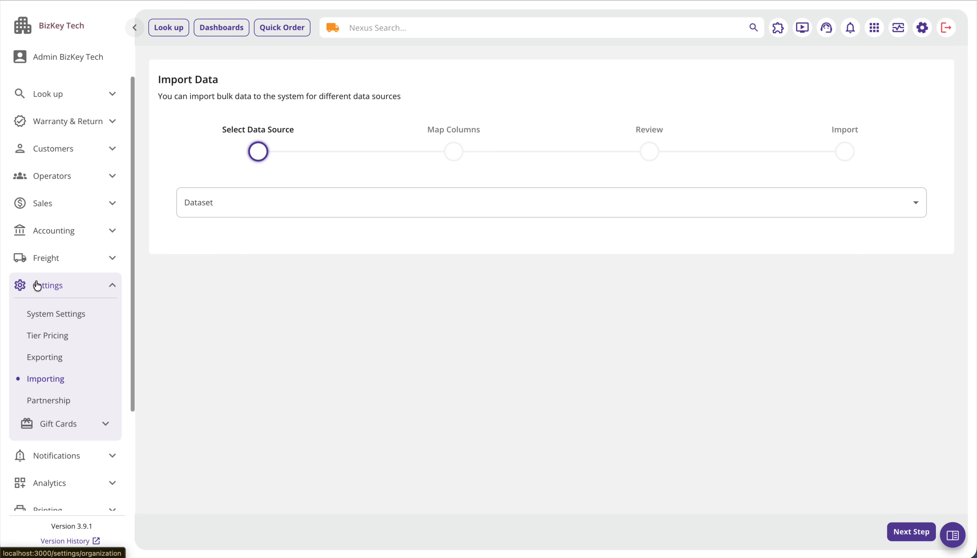
left_click(54, 294)
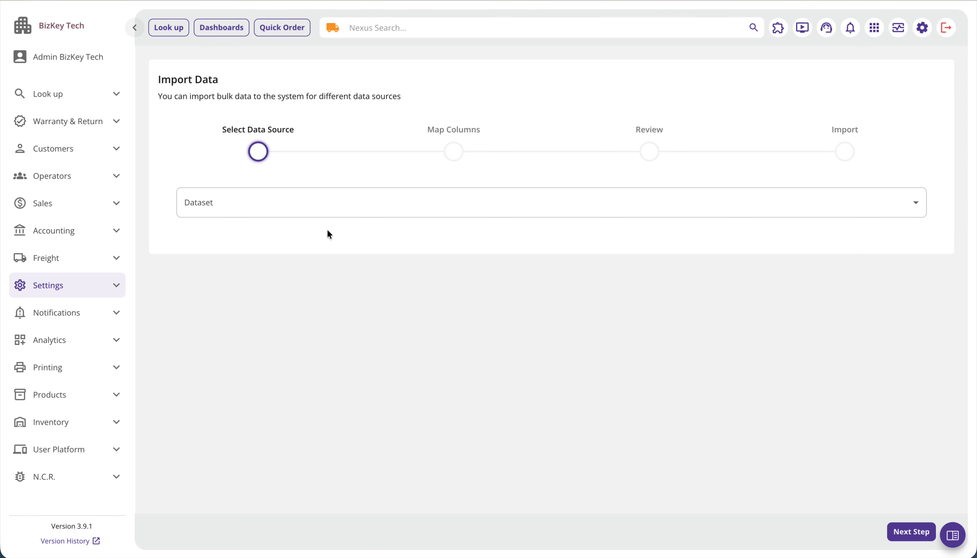
left_click(315, 213)
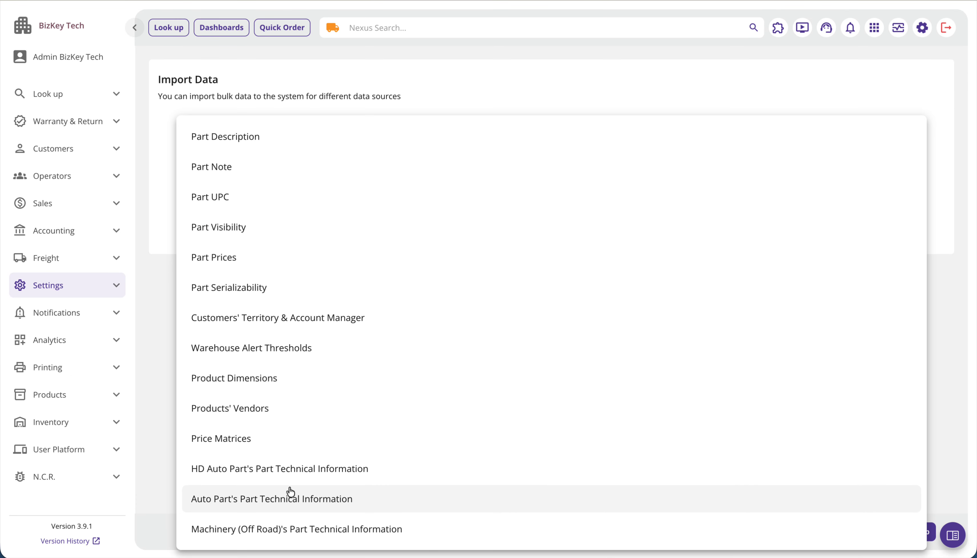
left_click(251, 446)
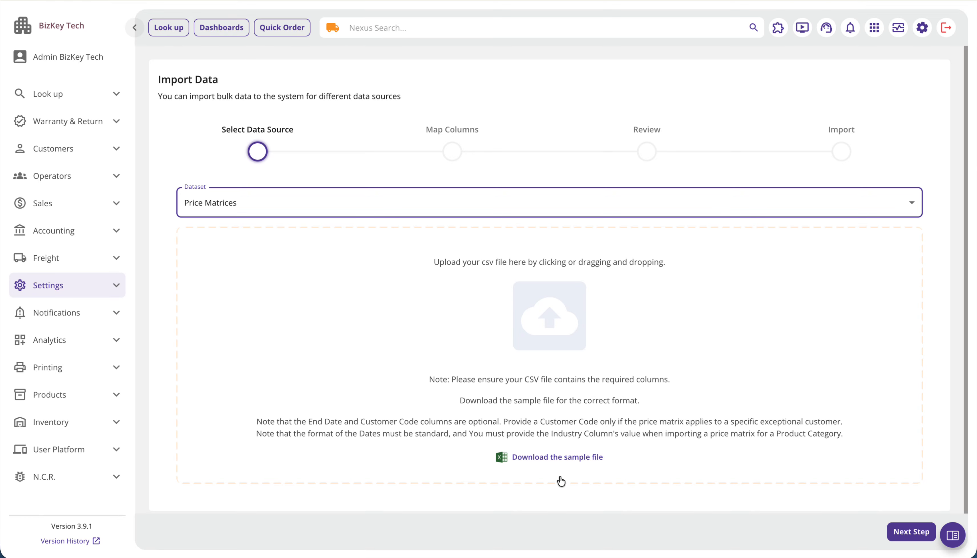
- Upload the price matrices CSV file and finalize the import with the columns mapped to their same-named fields
left_click(584, 319)
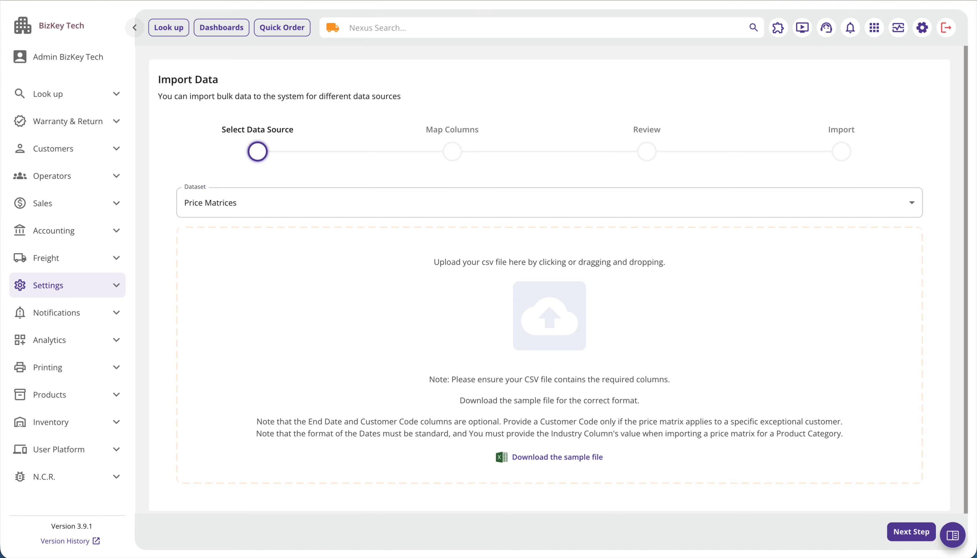
left_click_drag(542, 311, 543, 312)
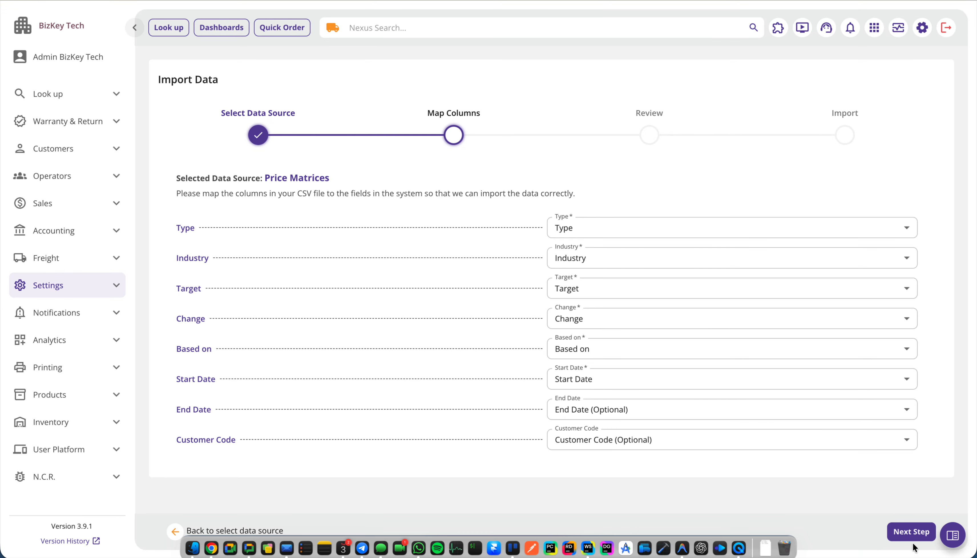
left_click(911, 532)
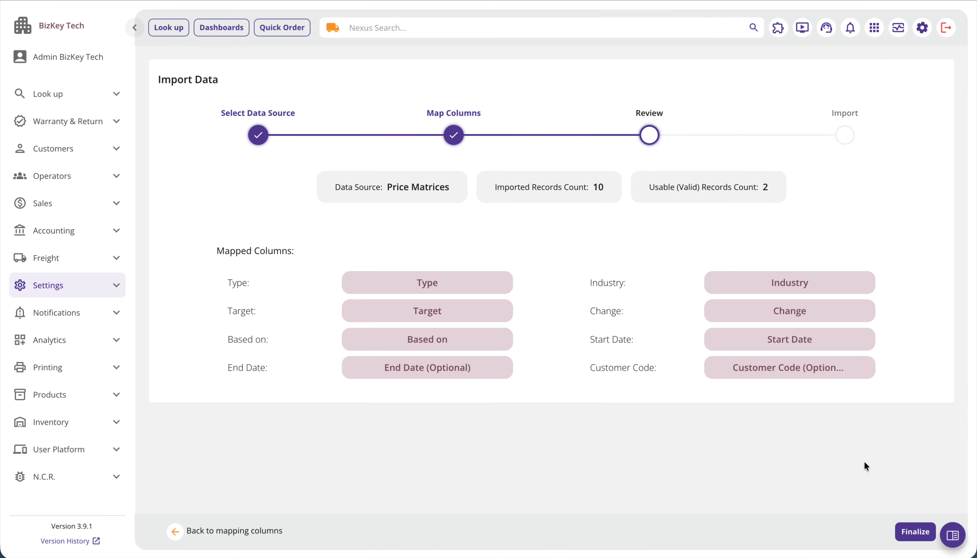
left_click(907, 531)
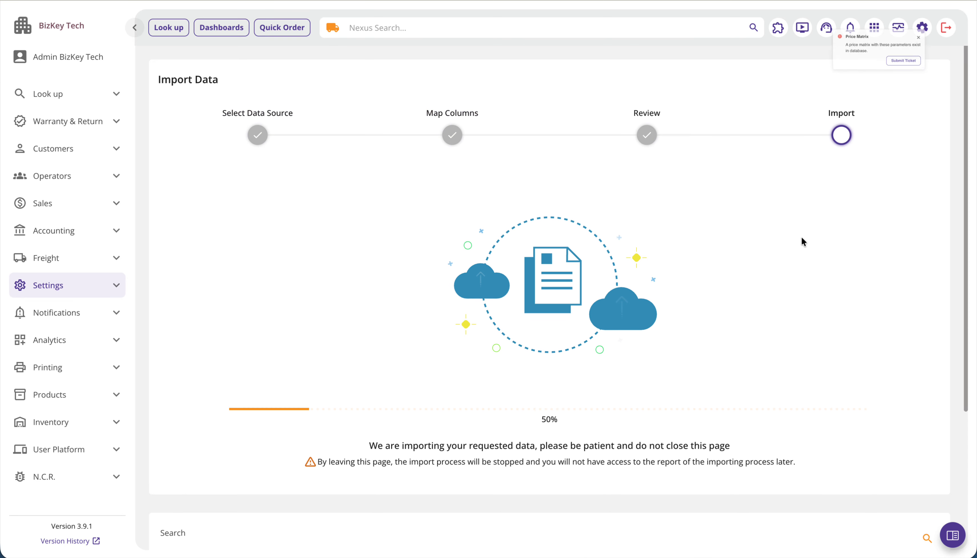
- Examine the price matrix import results, including each record's dates, status and error description
scroll(801, 238, "down", 3)
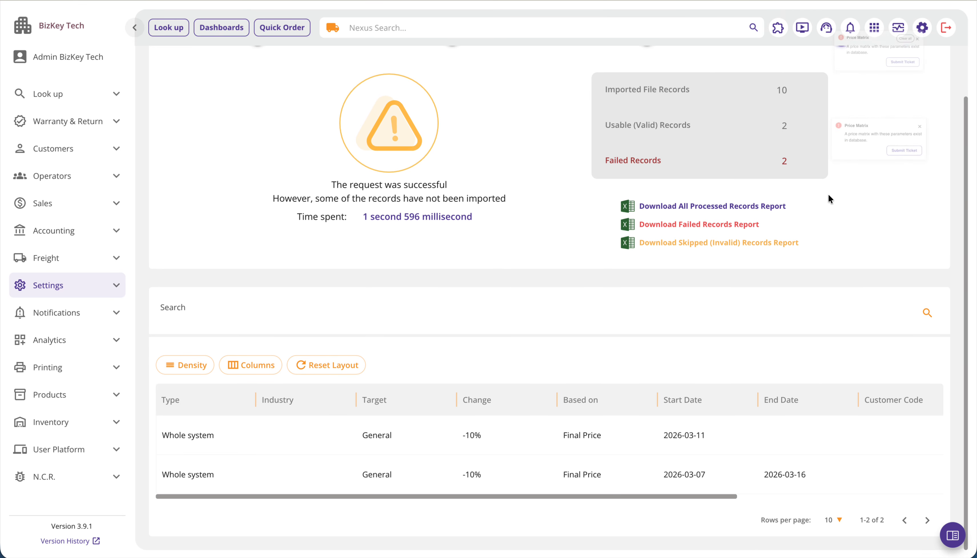
scroll(760, 441, "right", 5)
scroll(527, 475, "left", 5)
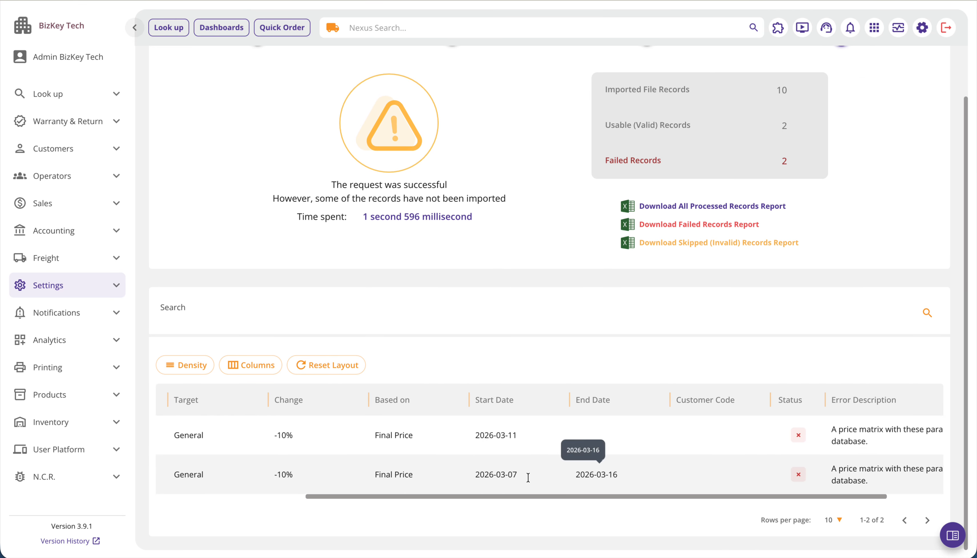
scroll(501, 438, "right", 5)
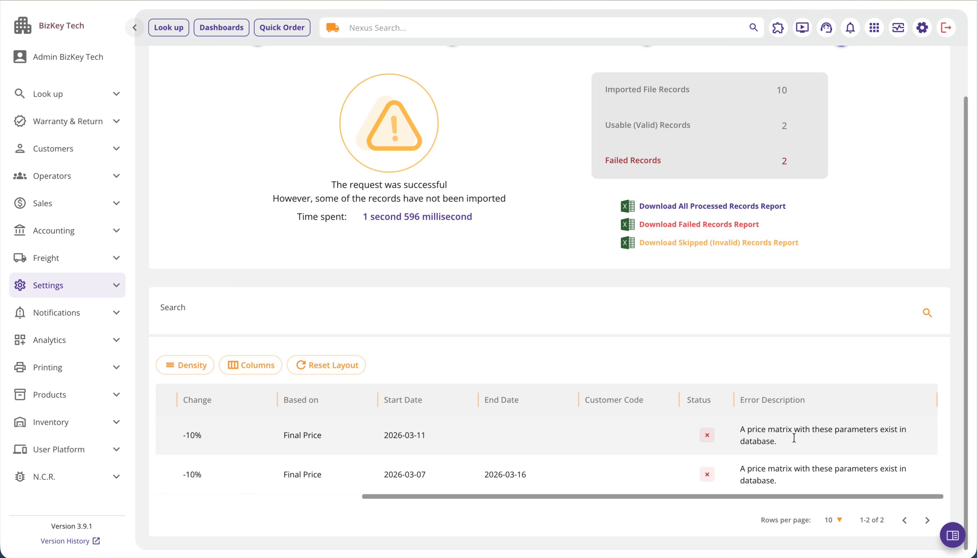
scroll(794, 439, "left", 5)
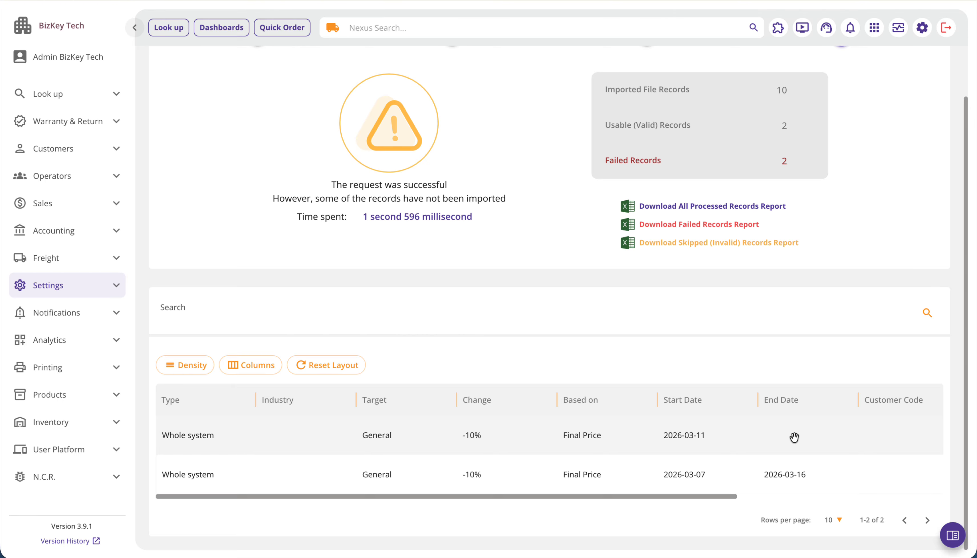
scroll(794, 438, "right", 5)
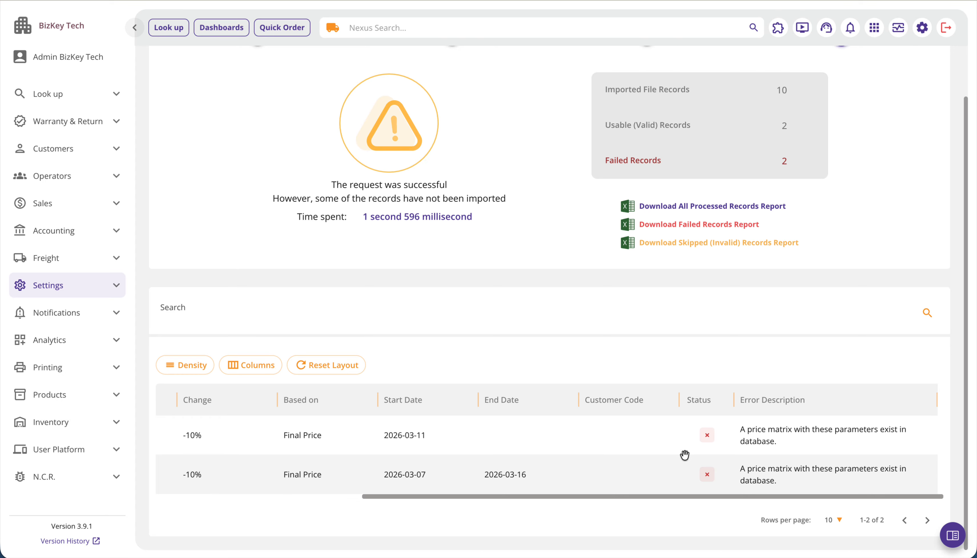
scroll(685, 455, "left", 5)
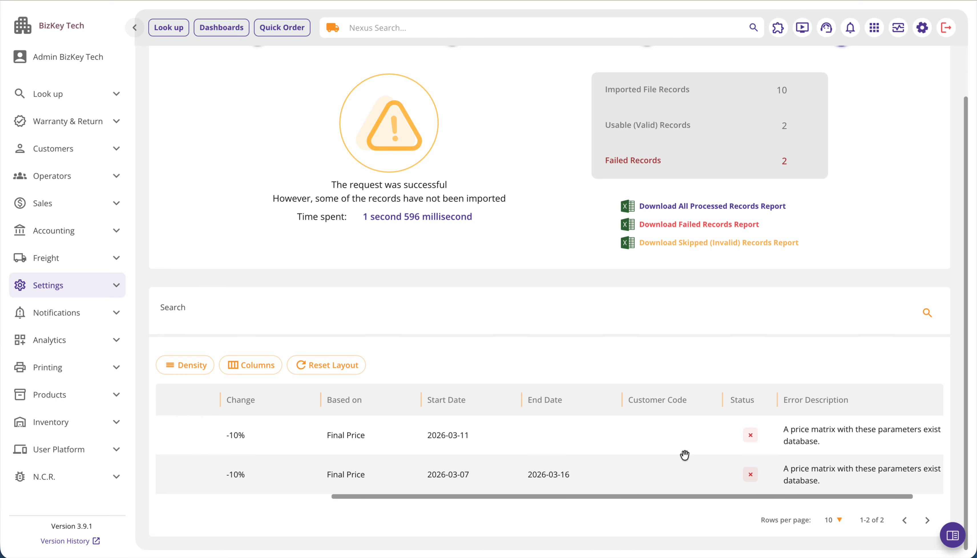
scroll(685, 455, "up", 3)
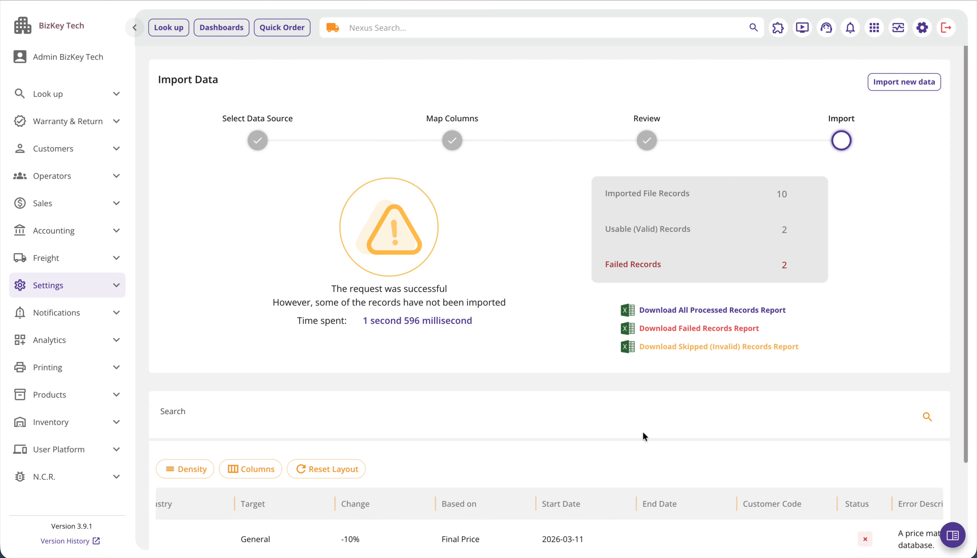
- Open Quick Order and view its option for importing order items from a CSV file
left_click(349, 0)
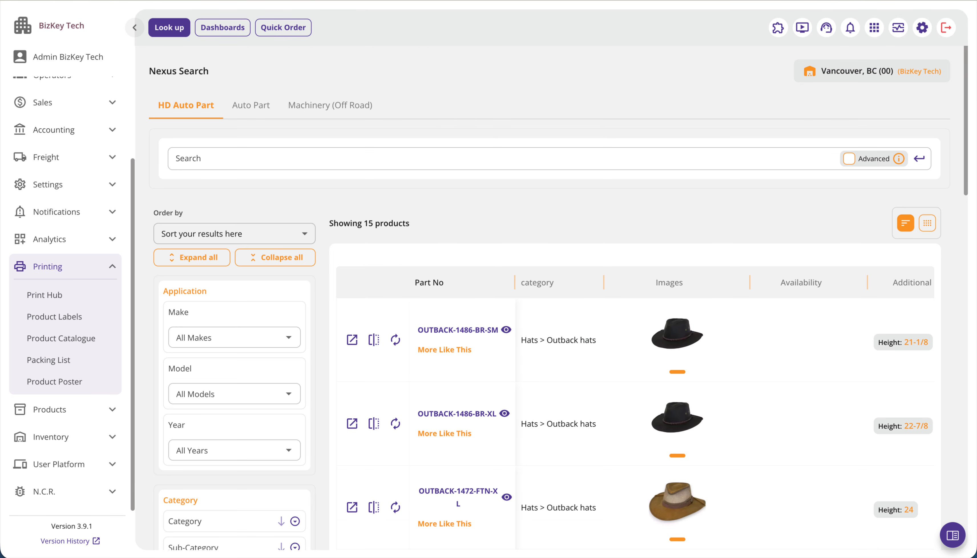
left_click(290, 32)
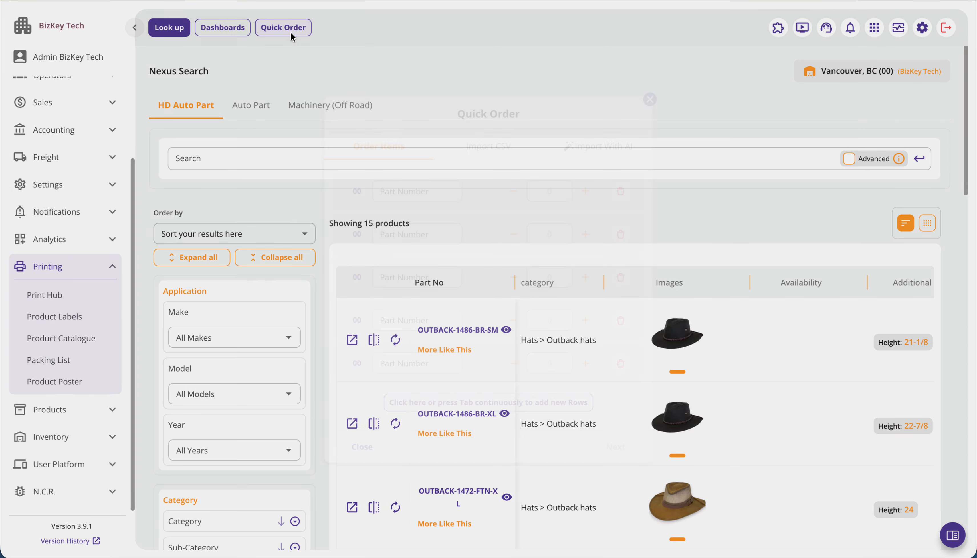
left_click(489, 148)
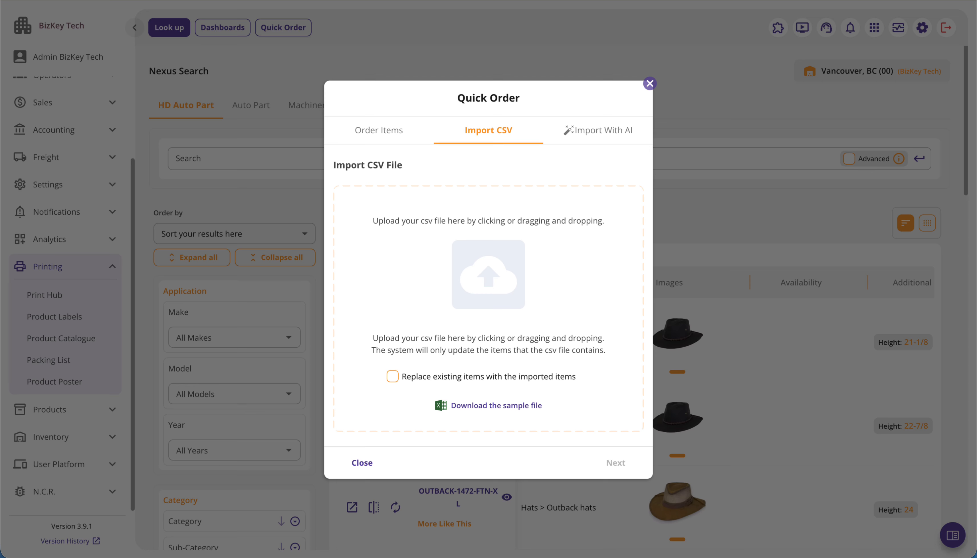
left_click_drag(310, 309, 408, 303)
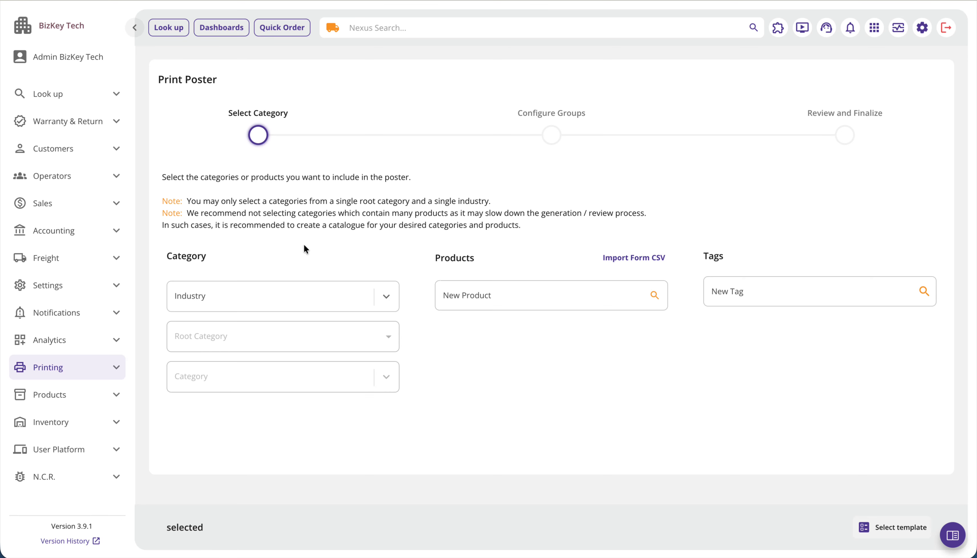
- Review where the Product Poster page sits among the Printing pages
left_click_drag(159, 84, 251, 78)
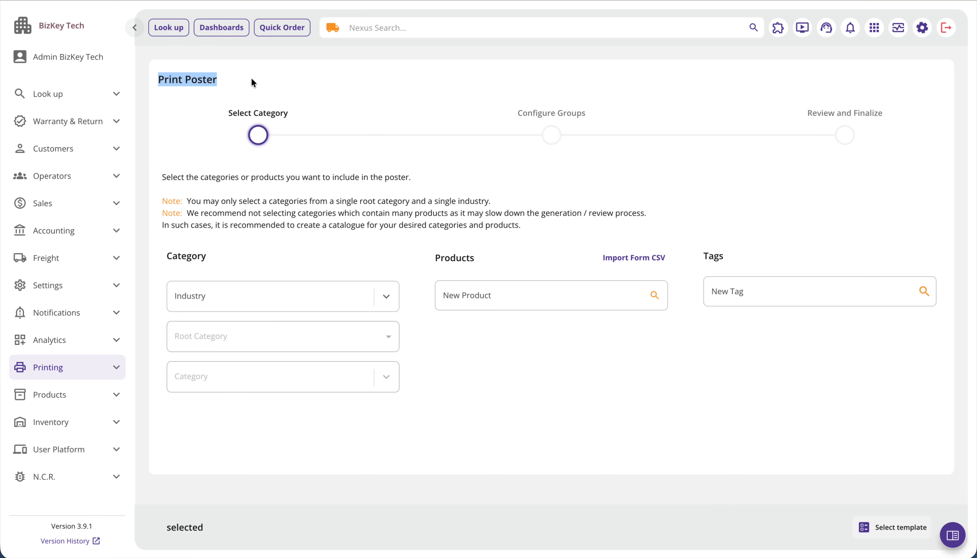
left_click(251, 77)
left_click(104, 371)
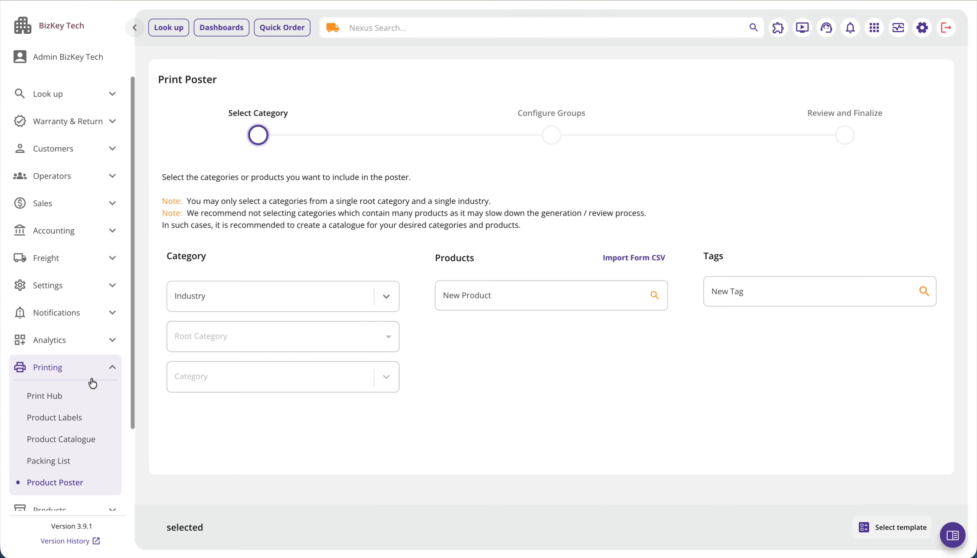
scroll(60, 378, "down", 1)
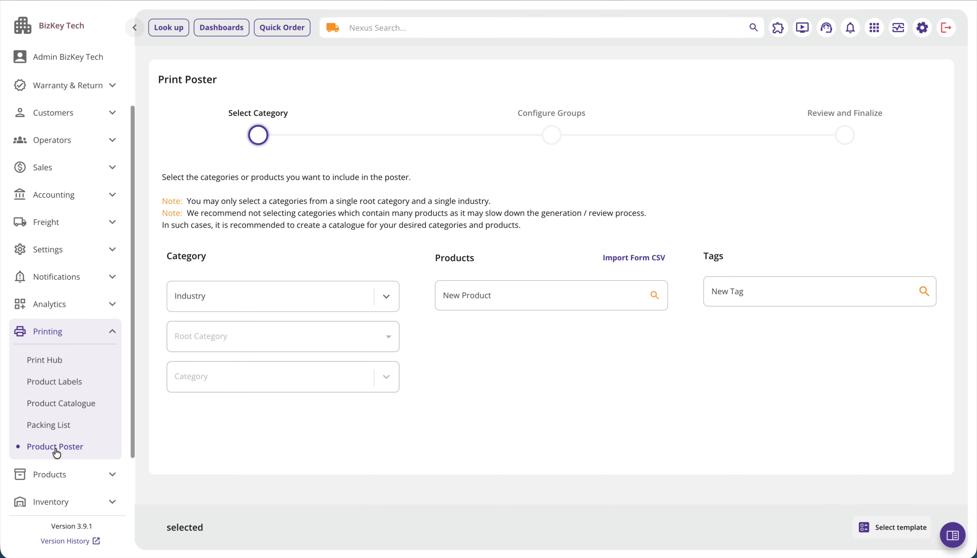
left_click(108, 332)
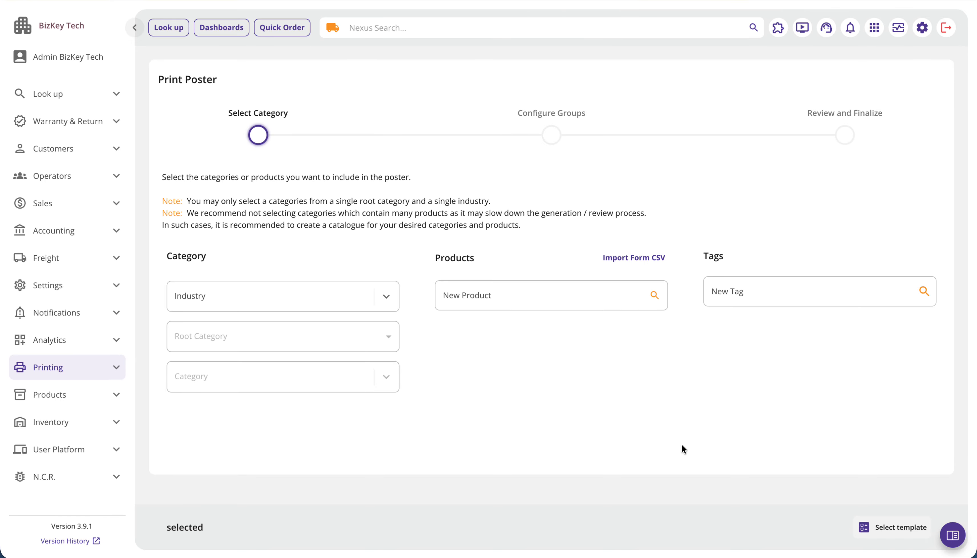
- Load the poster template Test with its categories and products, and continue to the group configuration
left_click(881, 536)
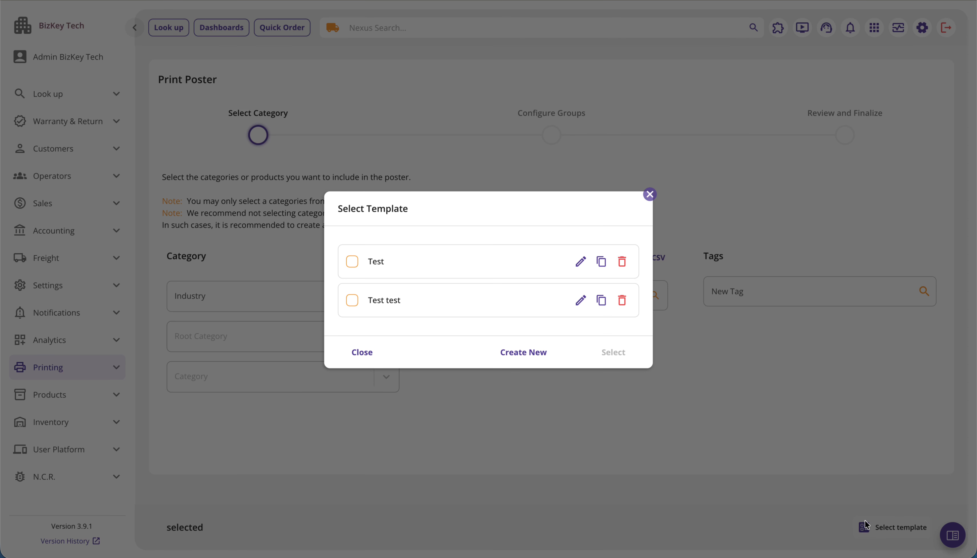
left_click(371, 266)
left_click(613, 353)
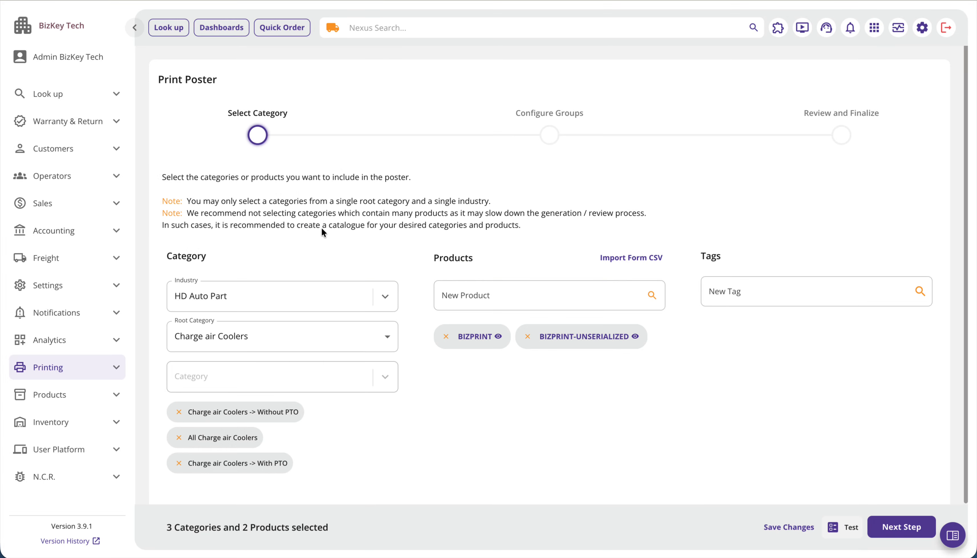
scroll(479, 449, "down", 2)
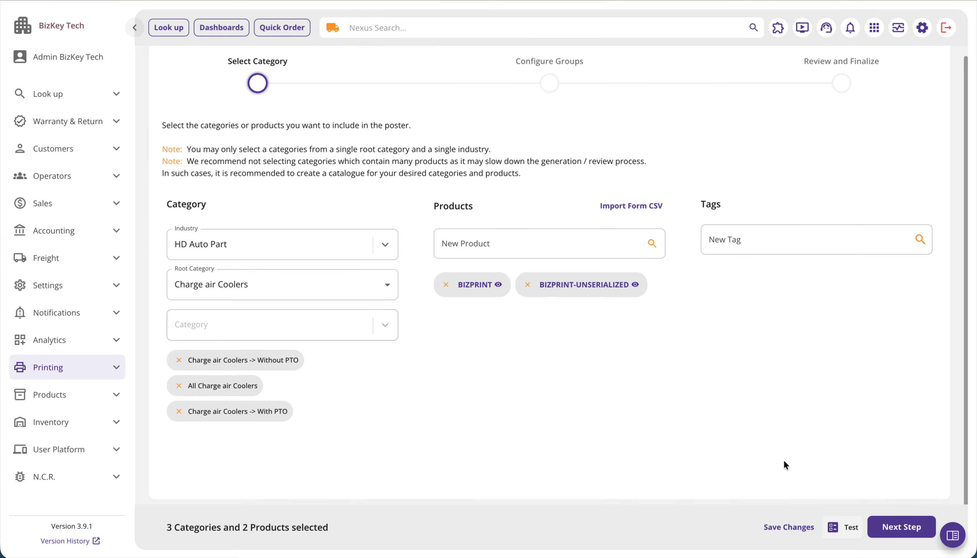
left_click(916, 526)
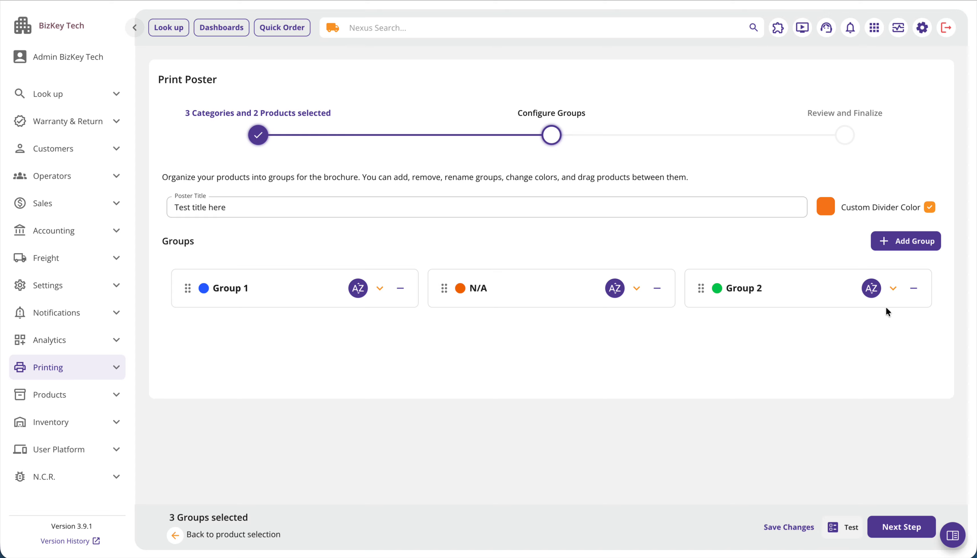
- Exclude Group 2 and N/A from the poster and add a new group named New
left_click(913, 289)
left_click(657, 288)
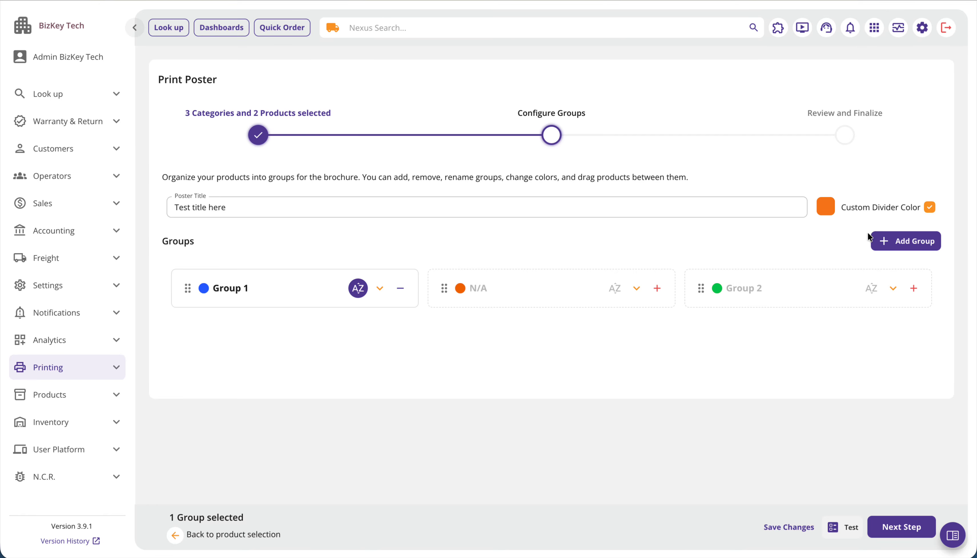
left_click(872, 240)
left_click(234, 288)
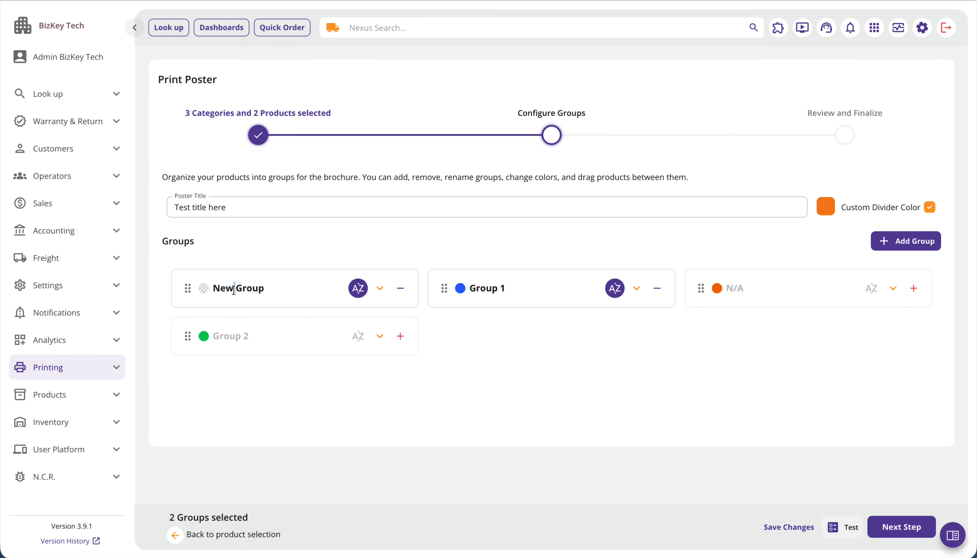
key("ctrl+a")
type("New")
- Move product CACFR111 from Group 2 into the New group and give it the note "This is a note"
left_click(379, 289)
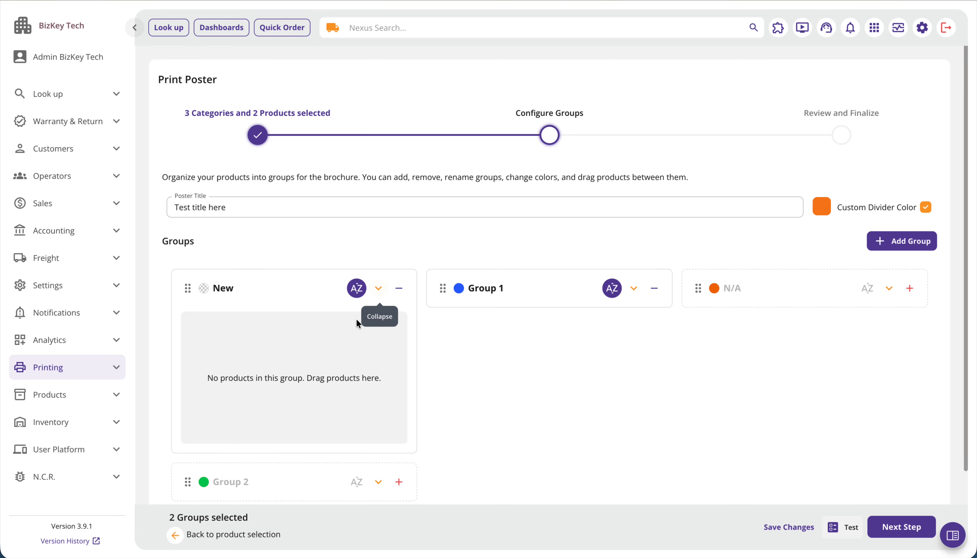
left_click(633, 290)
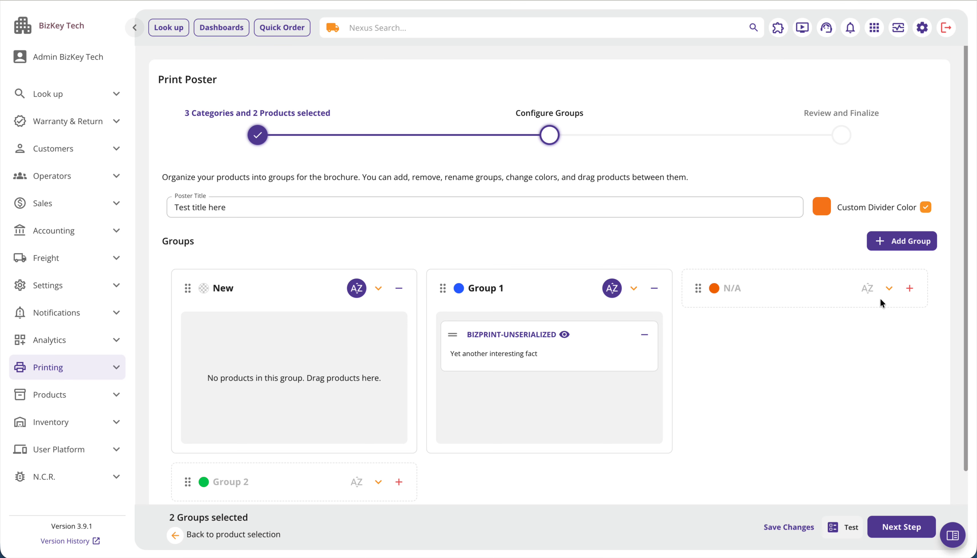
left_click(888, 291)
scroll(434, 440, "down", 3)
left_click(376, 390)
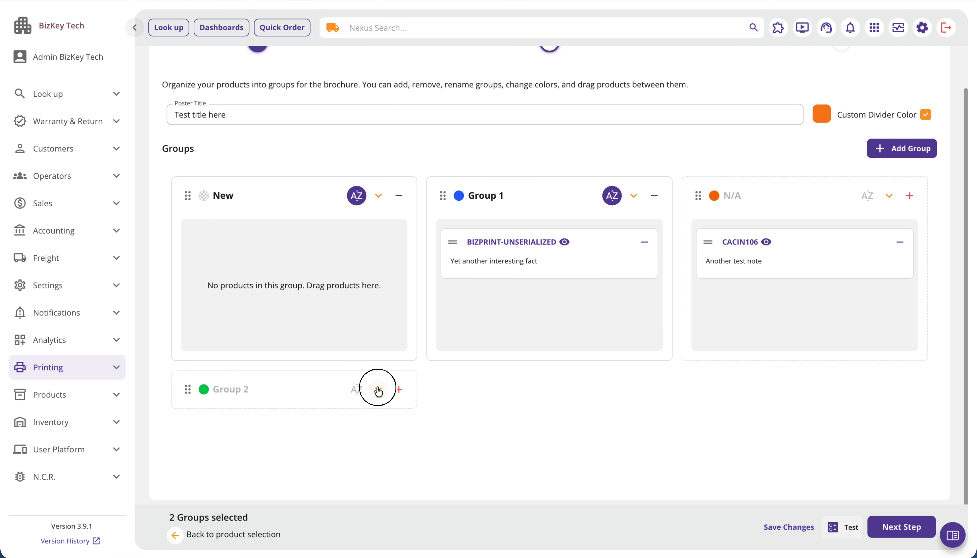
scroll(320, 423, "down", 2)
left_click_drag(195, 420, 232, 232)
scroll(481, 371, "up", 3)
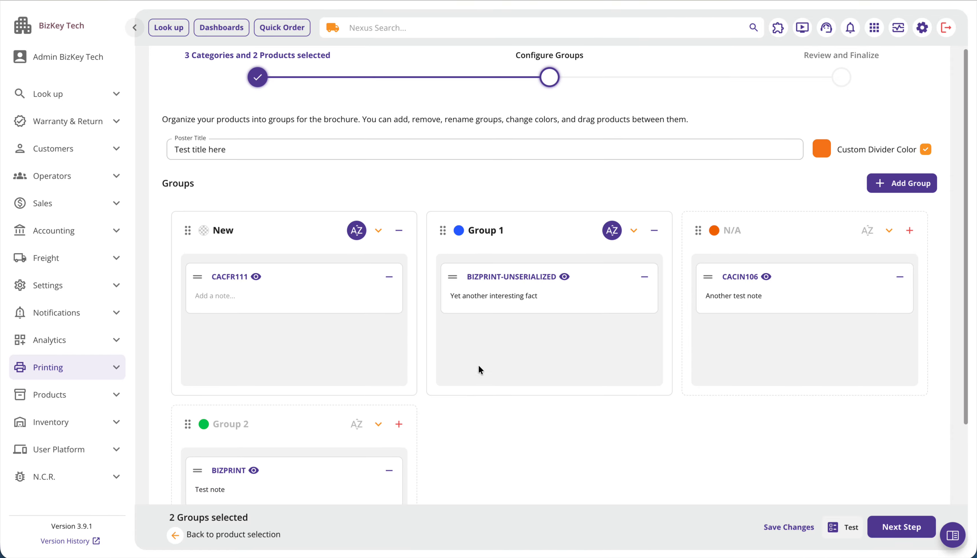
left_click(255, 297)
type("This is a note")
- Save the current poster configuration to the existing Test template
left_click(789, 528)
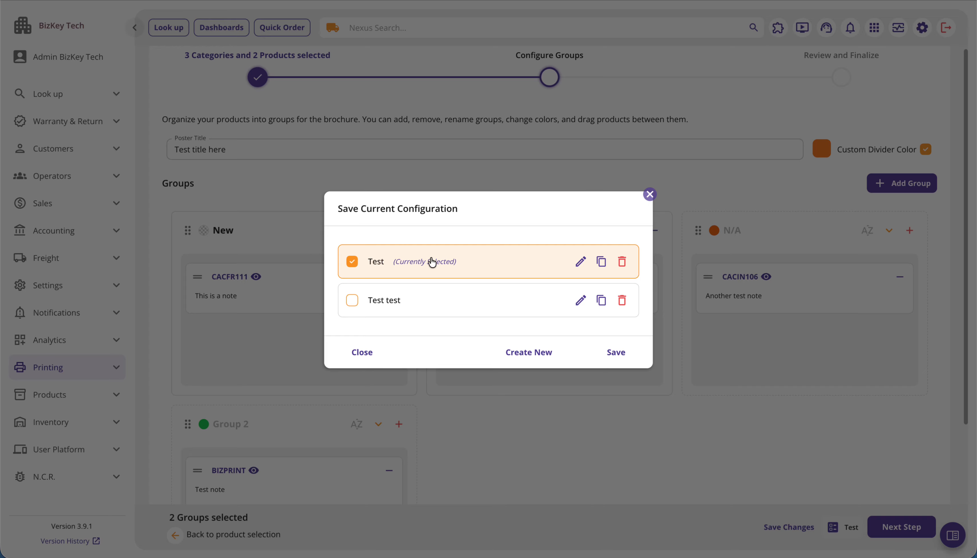
left_click(384, 304)
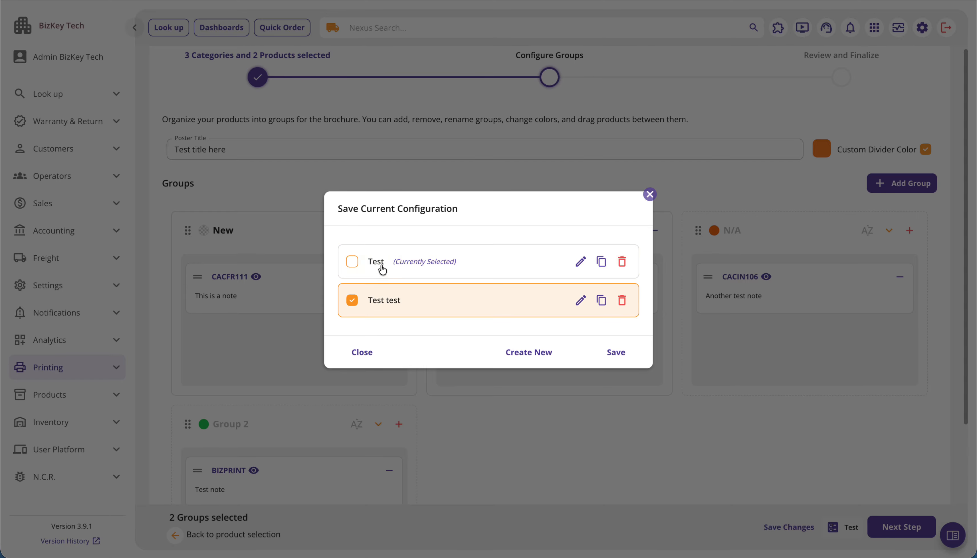
left_click(377, 262)
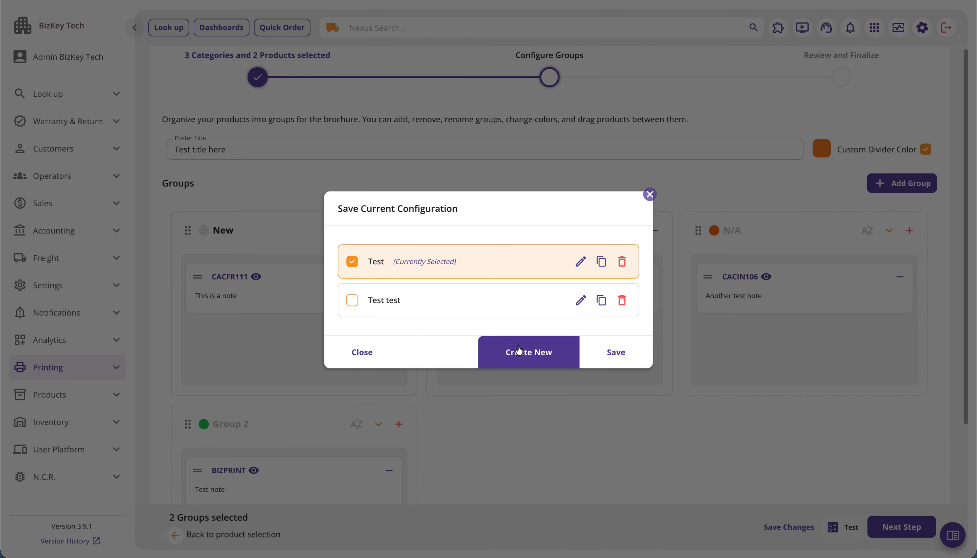
left_click(630, 358)
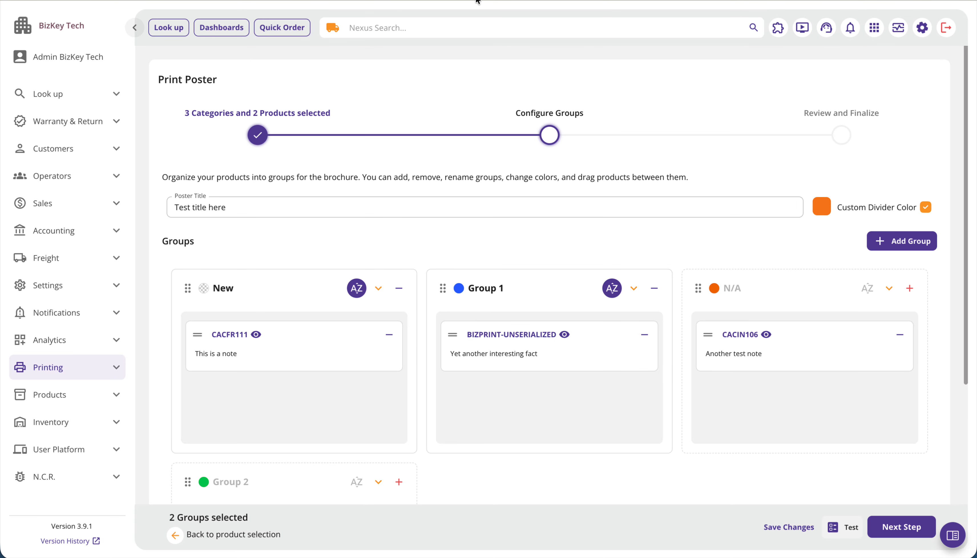
- Reopen the Product Poster page to start again from an empty category selection
left_click(107, 379)
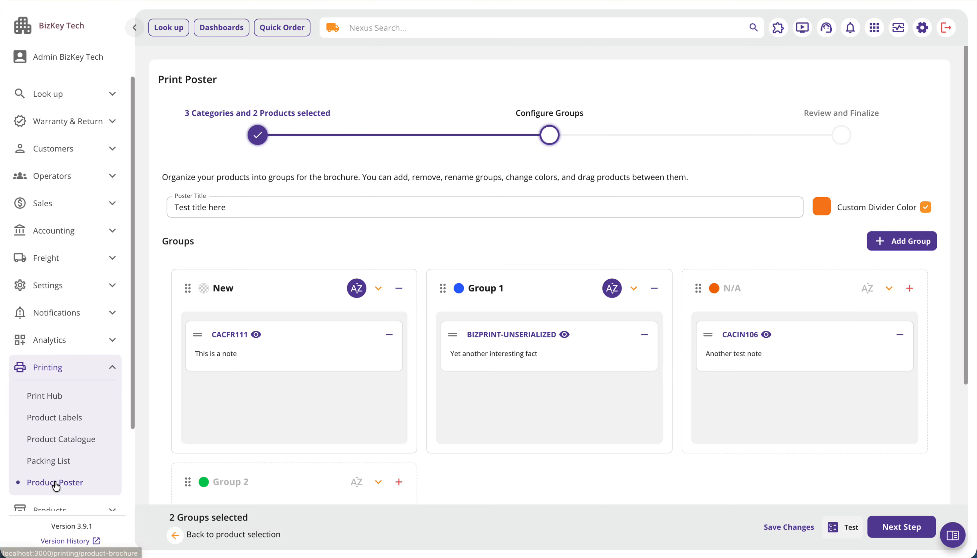
left_click(54, 461)
left_click(65, 483)
left_click(112, 367)
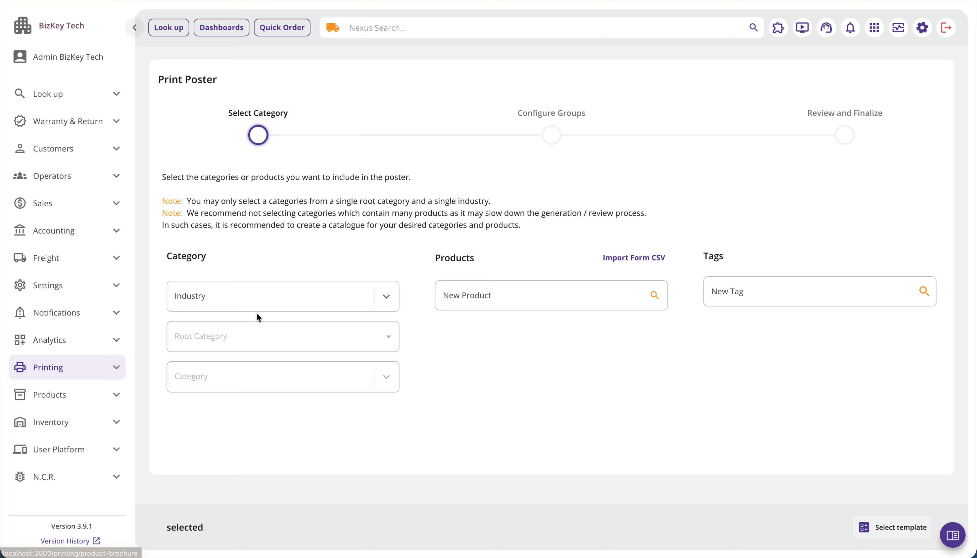
- Reload the saved Test template, continue to its groups, and check the contents of the New group
left_click(879, 527)
left_click(378, 267)
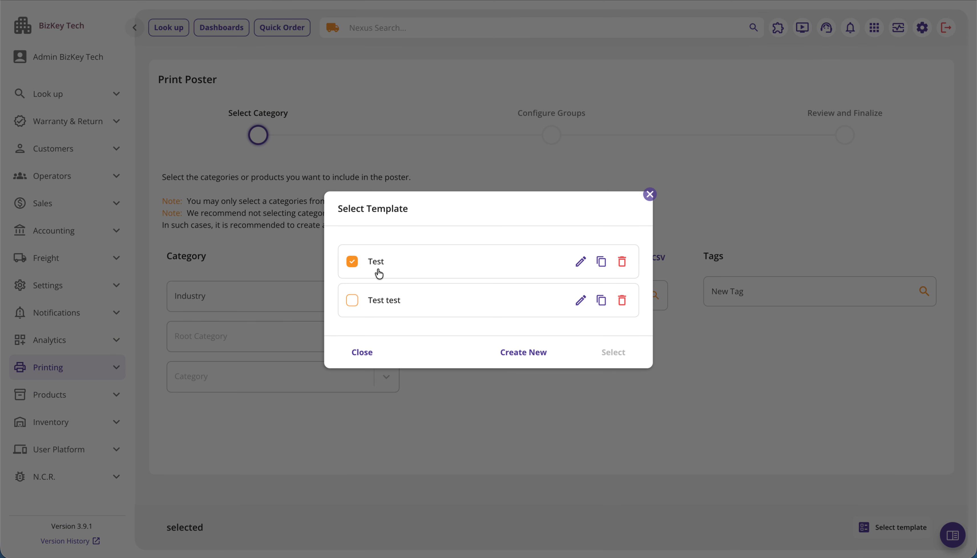
left_click(584, 352)
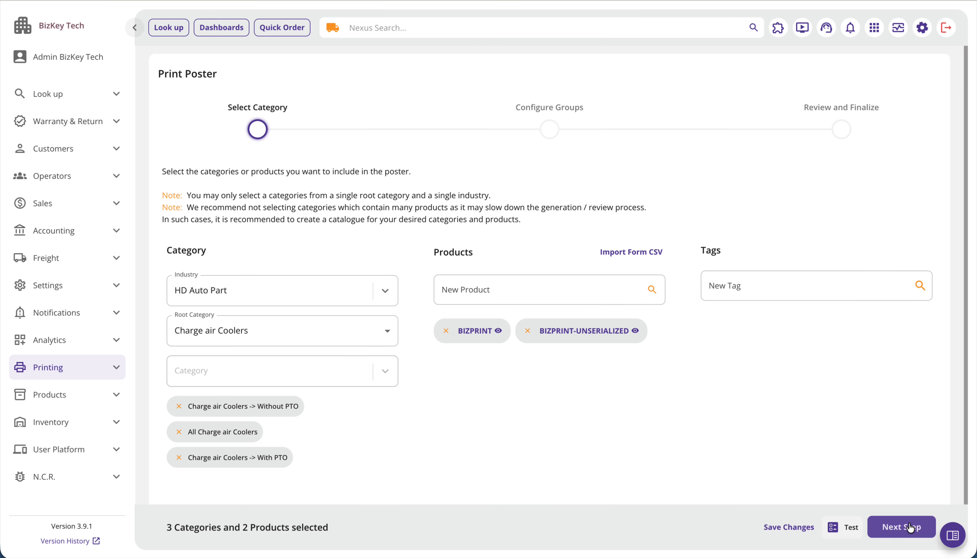
left_click(899, 526)
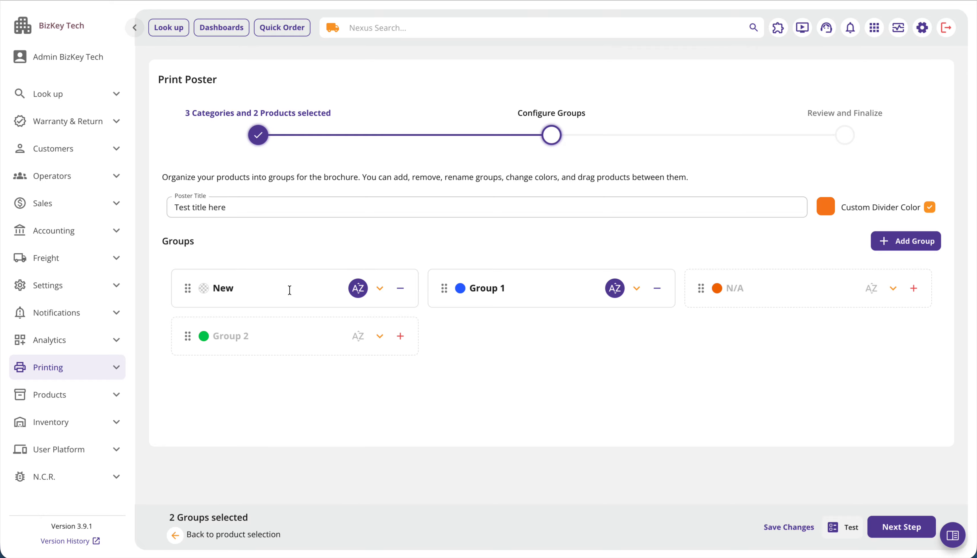
left_click(378, 289)
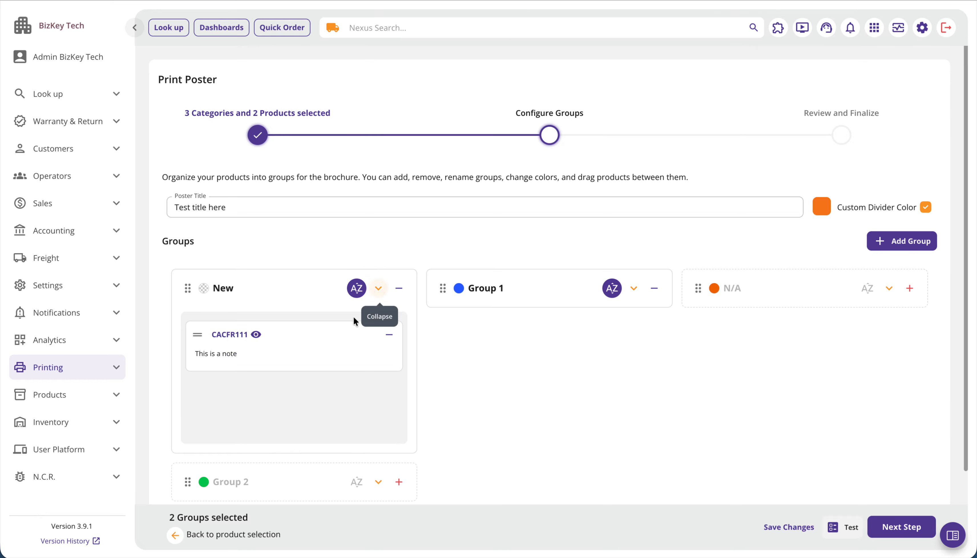
left_click(378, 290)
- Continue the poster to Review and Finalize and open the available print templates
left_click(894, 527)
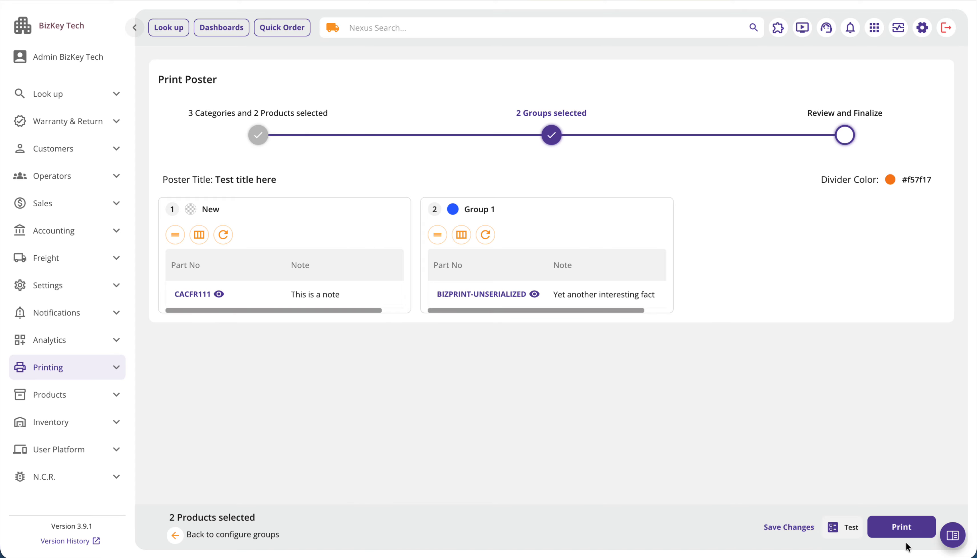
left_click(897, 531)
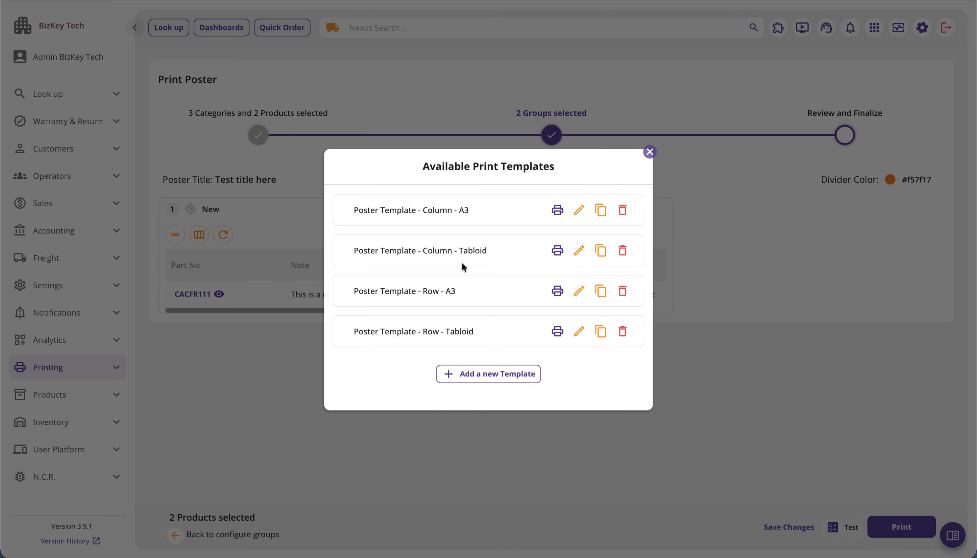